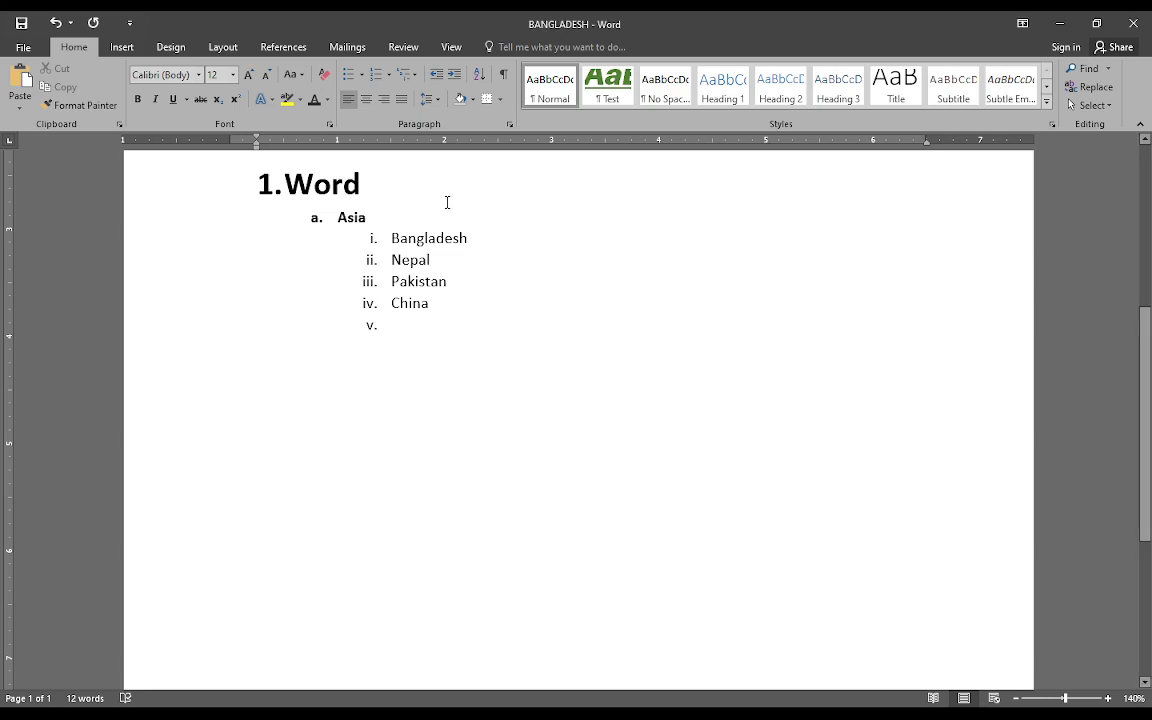
# Examine the numbering levels of the existing multilevel list: Word, Asia and the country entries
pyautogui.moveTo(373, 183); pyautogui.dragTo(267, 188)
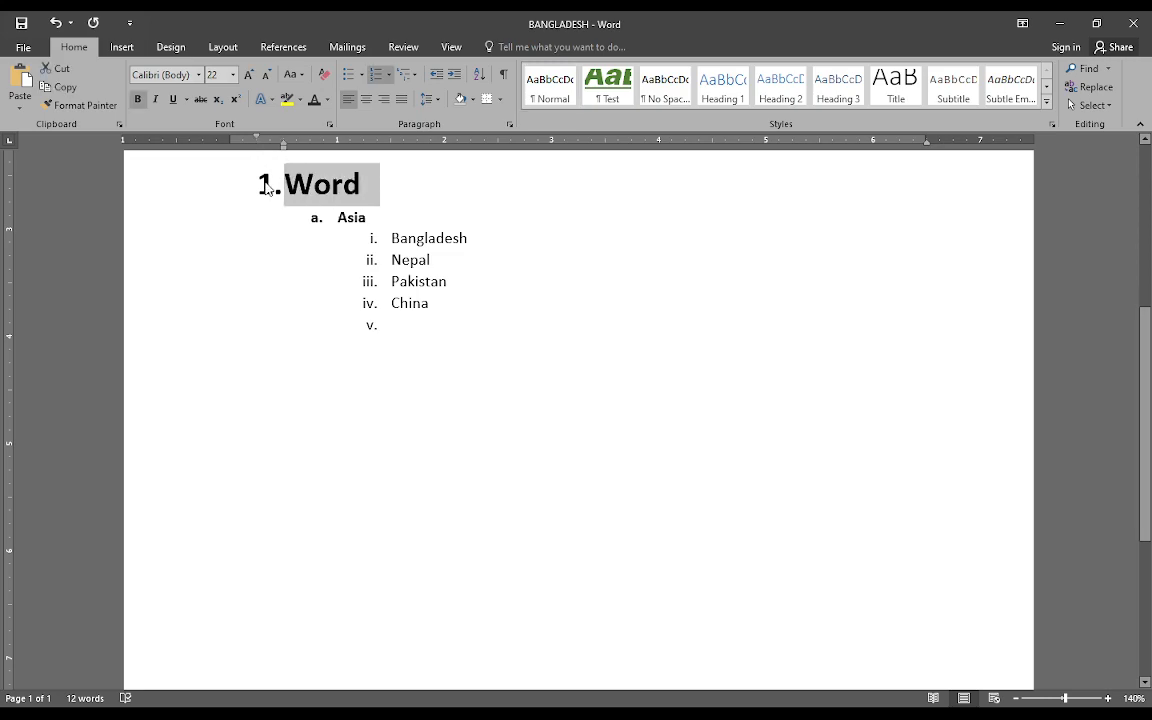
pyautogui.click(345, 185)
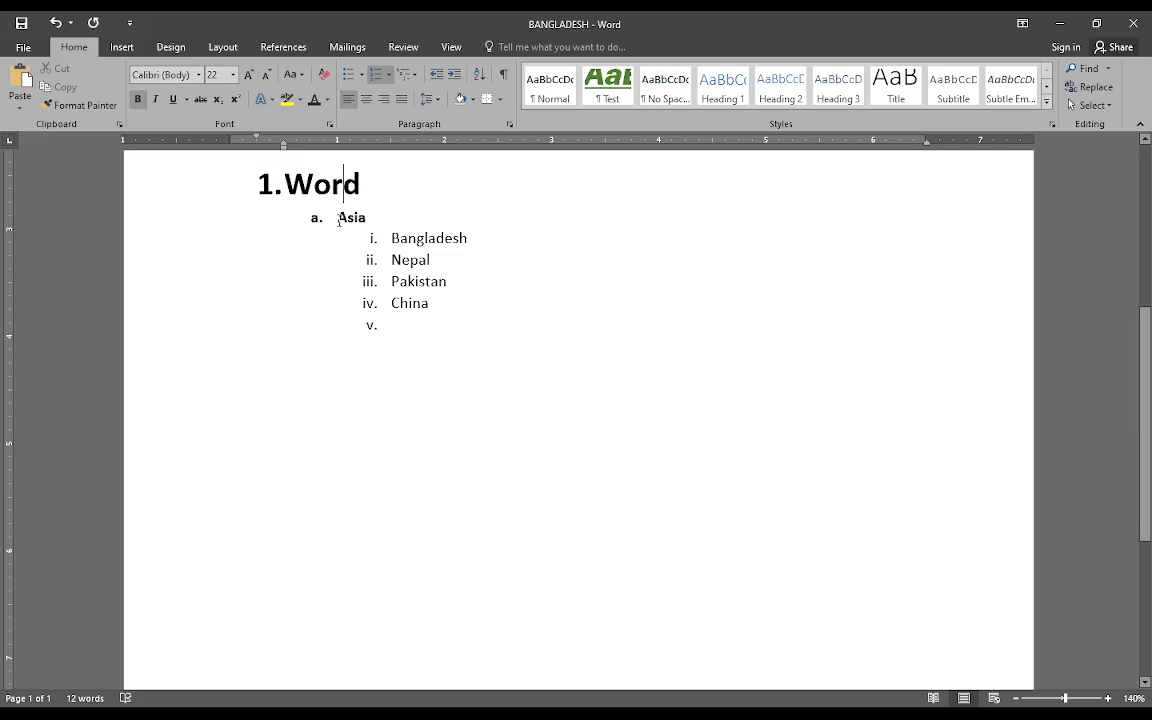
pyautogui.click(262, 178)
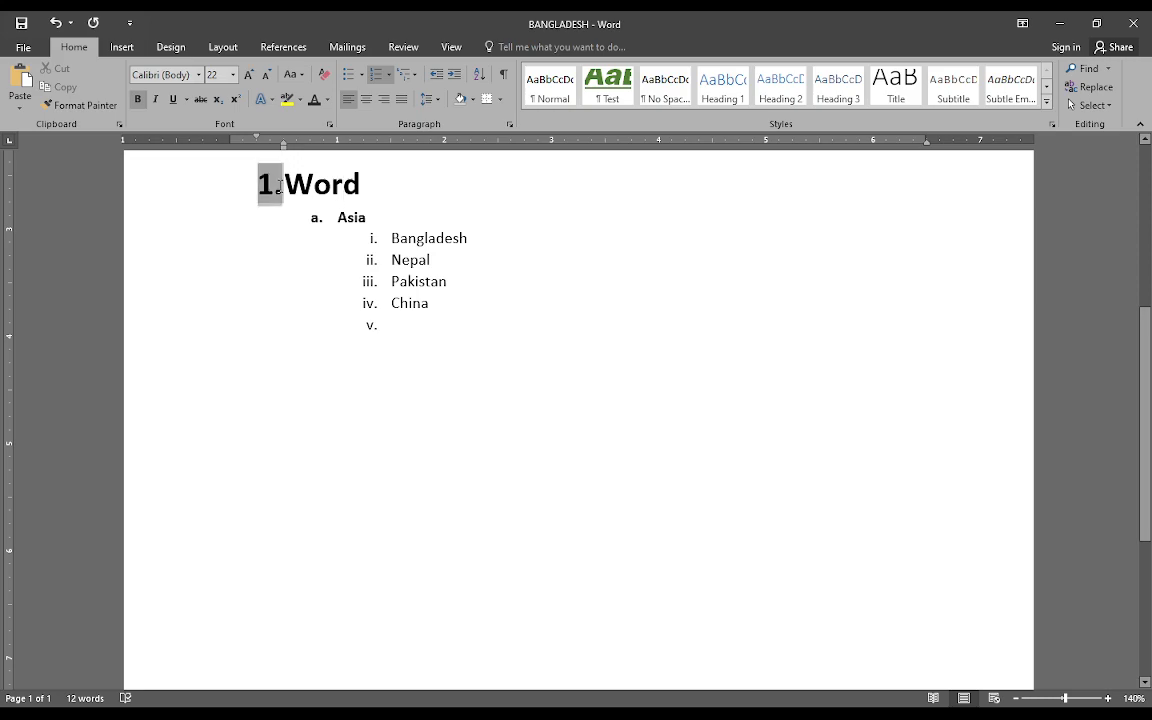
pyautogui.click(322, 220)
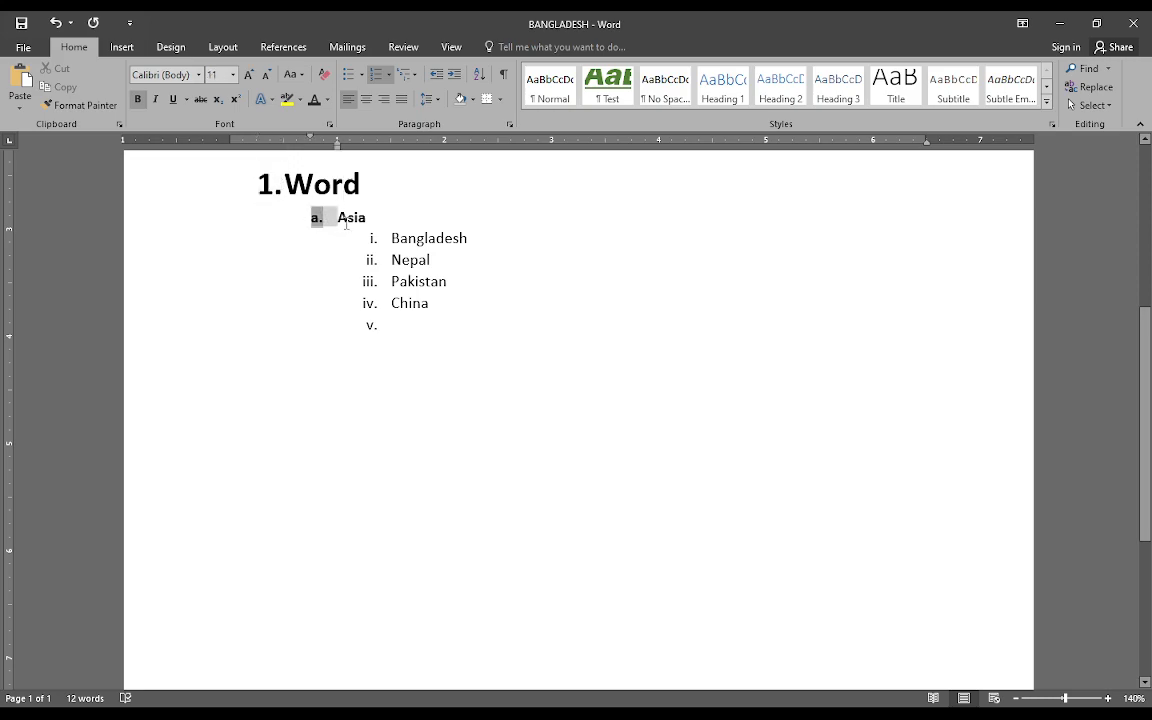
pyautogui.doubleClick(345, 217)
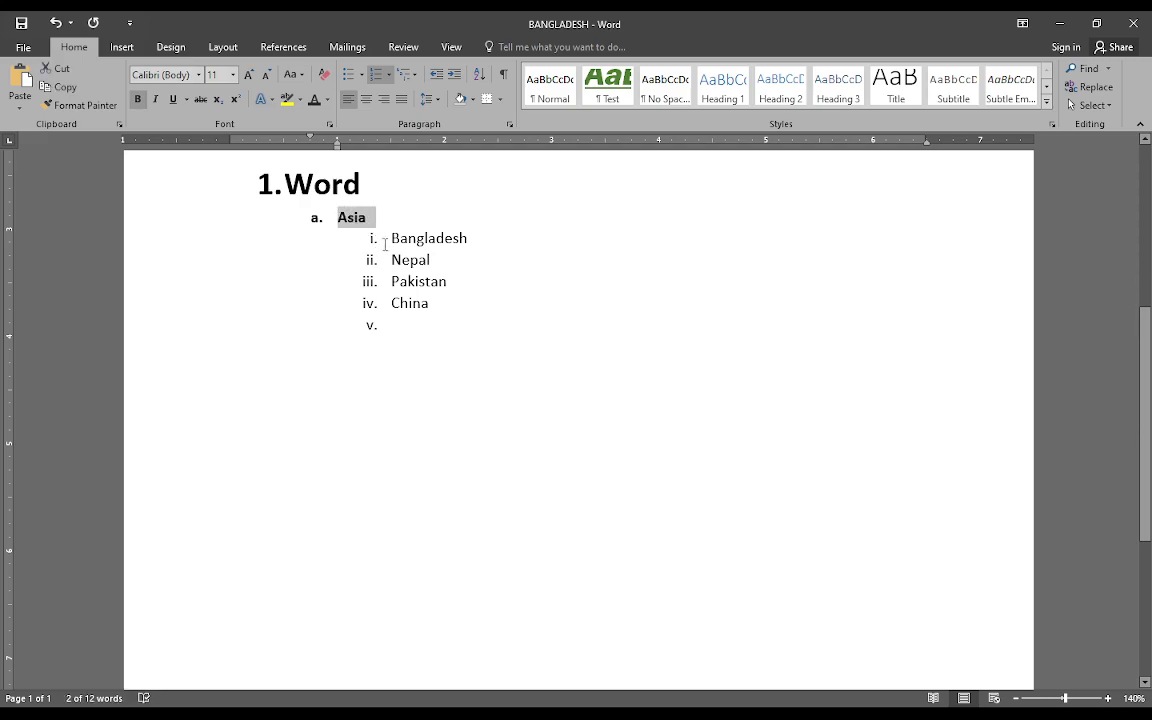
pyautogui.click(388, 240)
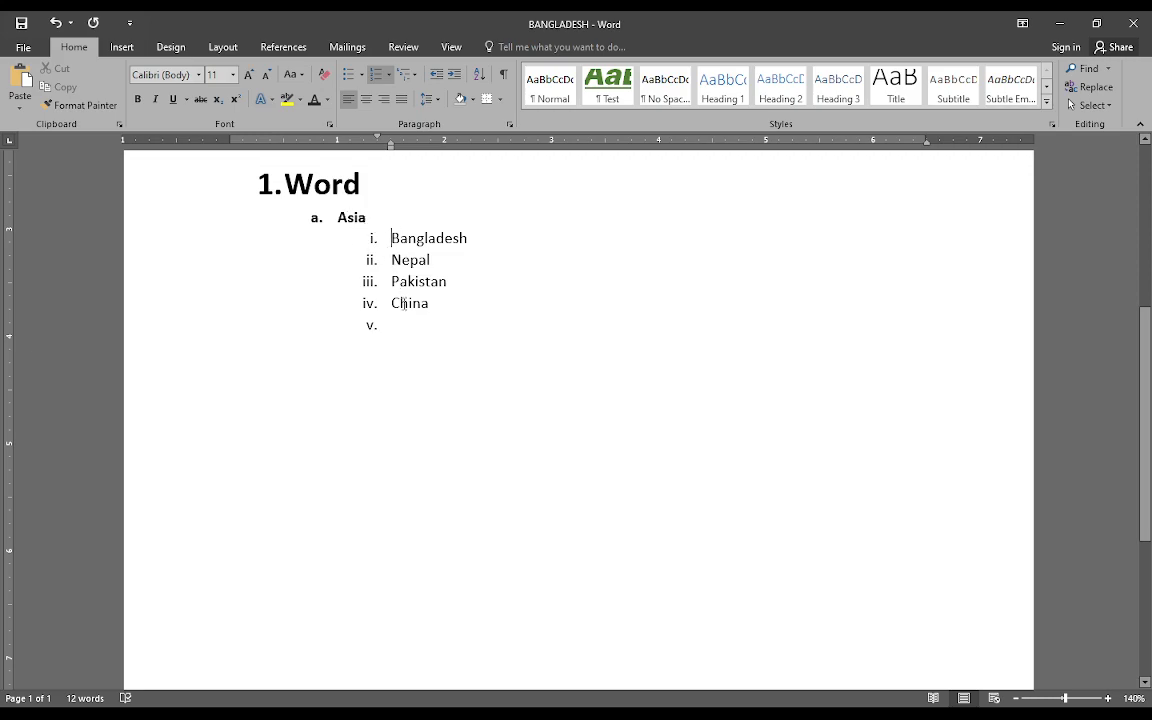
pyautogui.click(361, 219)
pyautogui.click(409, 238)
# Enter "Word" on the empty first line of the document and number it as item 1
pyautogui.scroll(3, 427, 274)
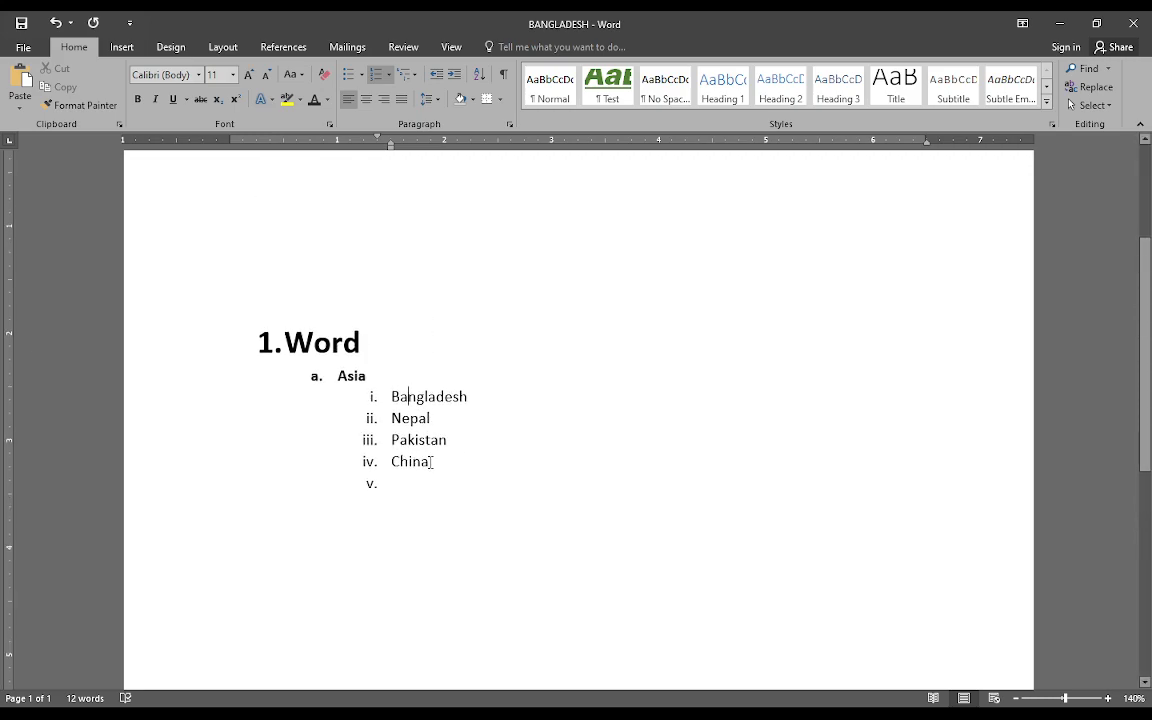
pyautogui.scroll(2, 431, 463)
pyautogui.click(301, 200)
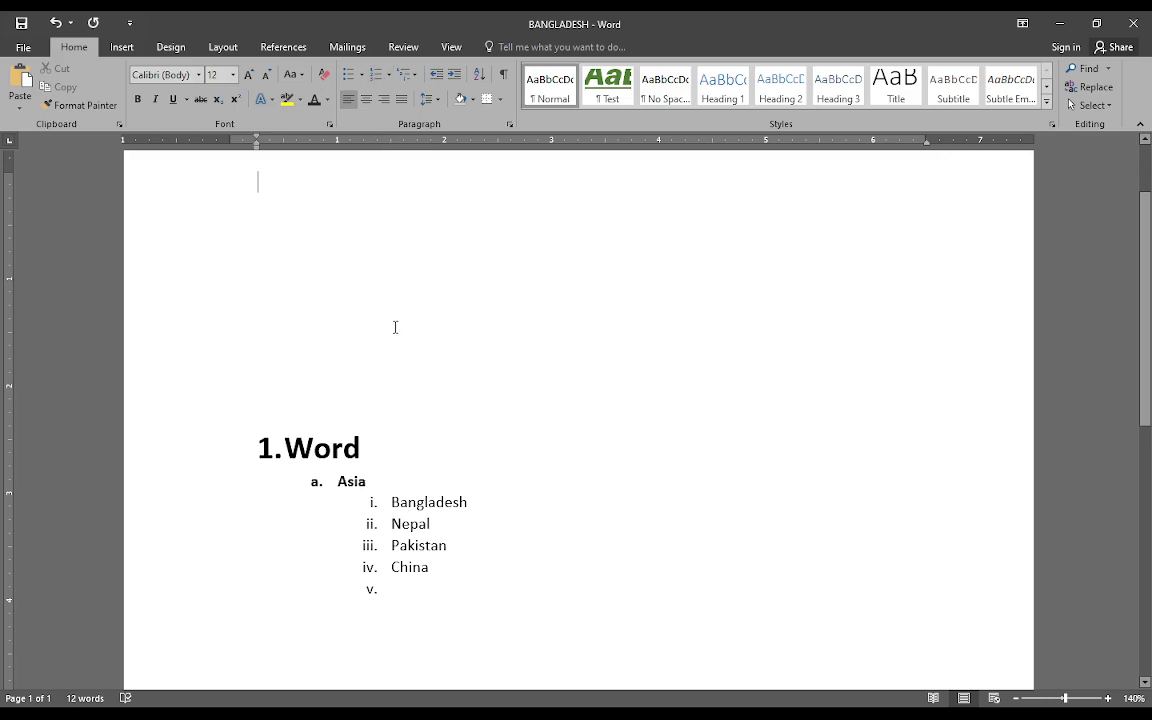
pyautogui.scroll(2, 393, 326)
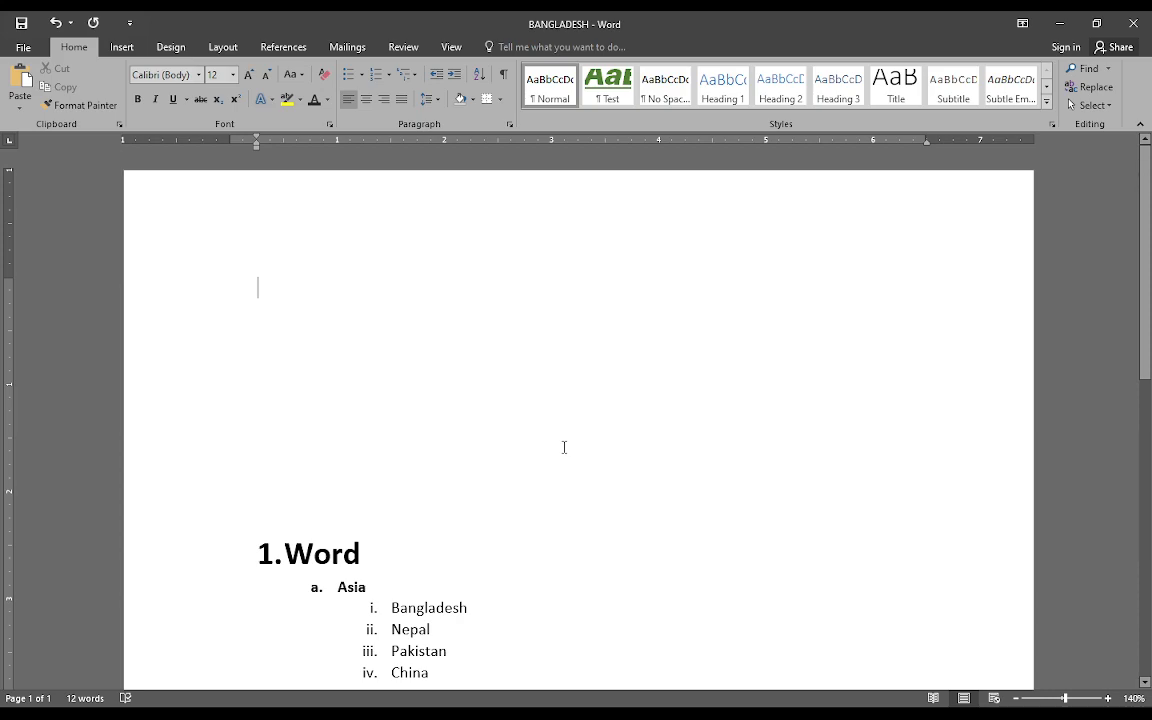
pyautogui.write('Word')
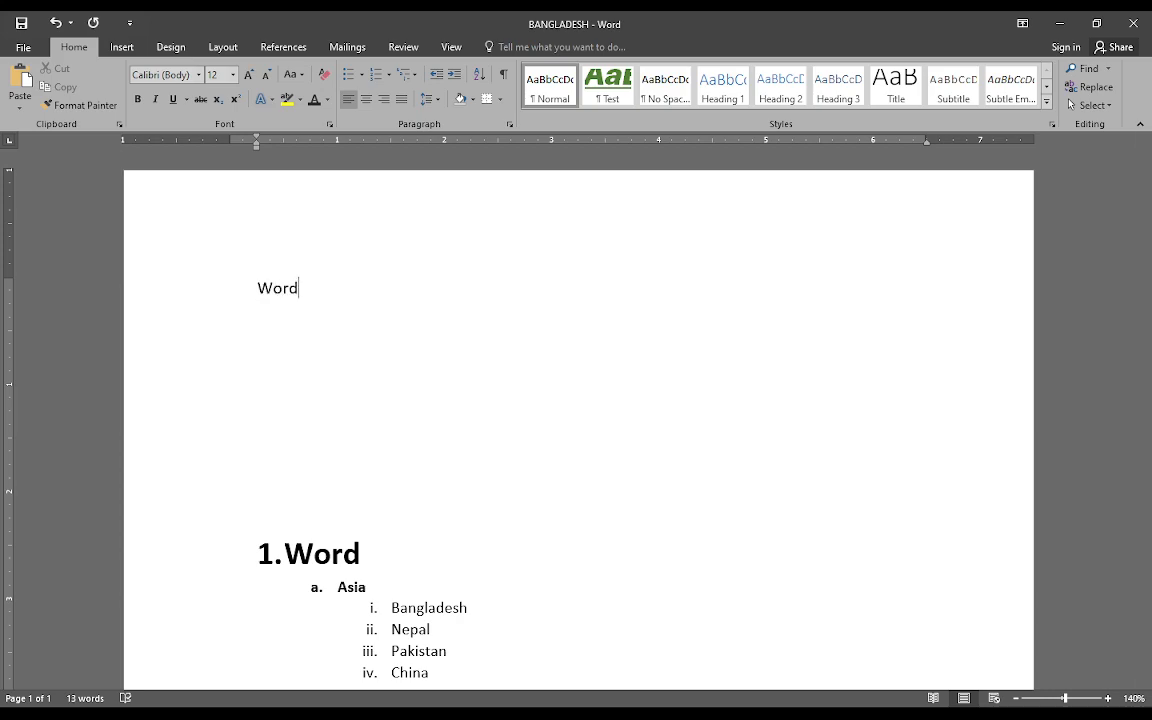
pyautogui.click(374, 75)
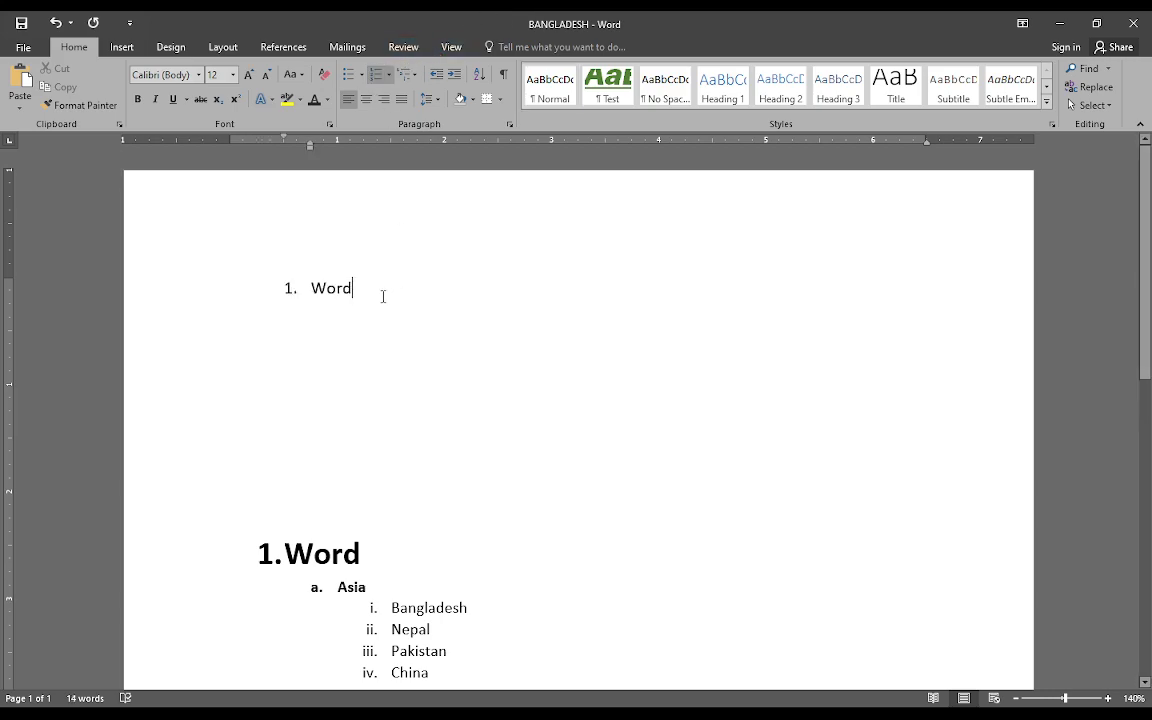
pyautogui.hotkey('ctrl', 'z')
pyautogui.press('Home')
pyautogui.write('1.')
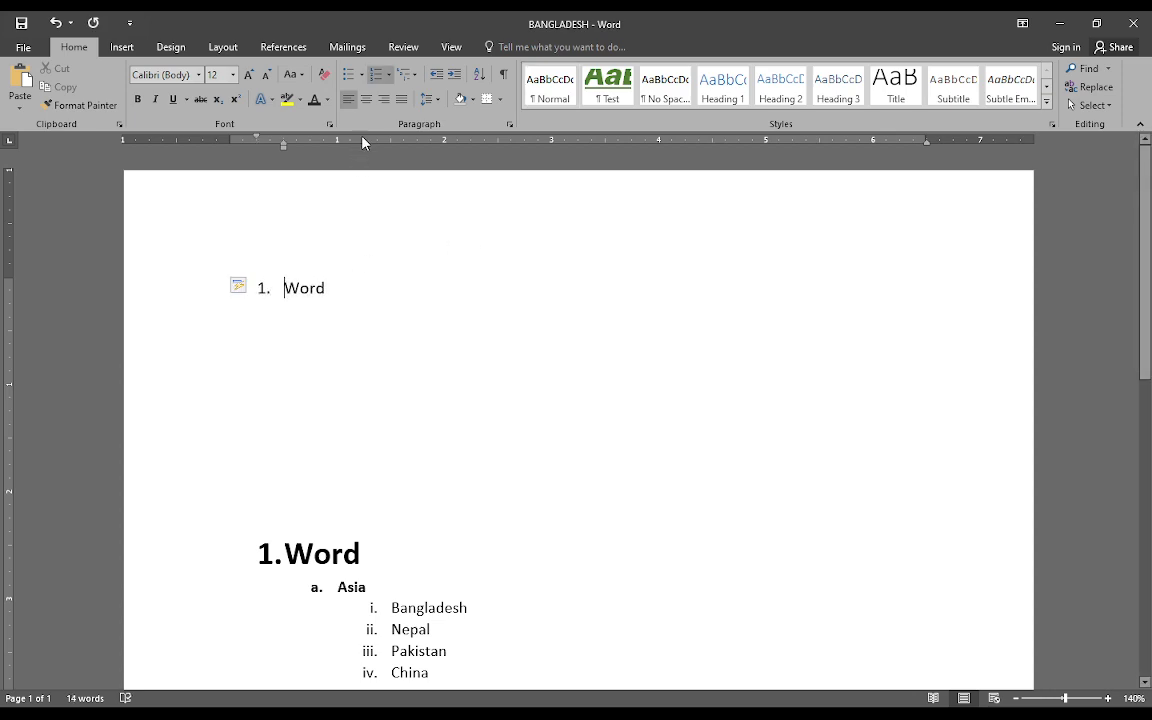
# Enlarge the new numbered Word item to 21 pt and make it bold
pyautogui.click(341, 297)
pyautogui.tripleClick(341, 297)
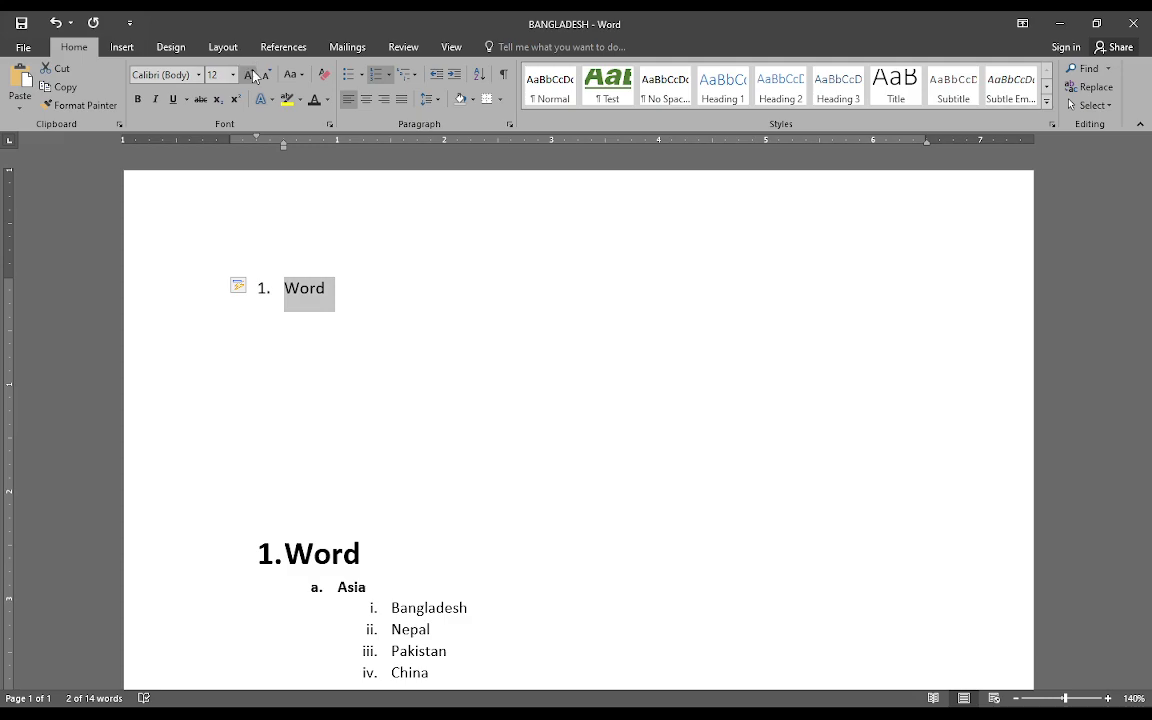
pyautogui.hotkey('ctrl', ']')
pyautogui.hotkey('ctrl', ']')
pyautogui.hotkey('ctrl', ']')
pyautogui.hotkey('ctrl', ']')
pyautogui.hotkey('ctrl', ']')
pyautogui.hotkey('ctrl', ']')
pyautogui.hotkey('ctrl', ']')
pyautogui.hotkey('ctrl', ']')
pyautogui.hotkey('ctrl', ']')
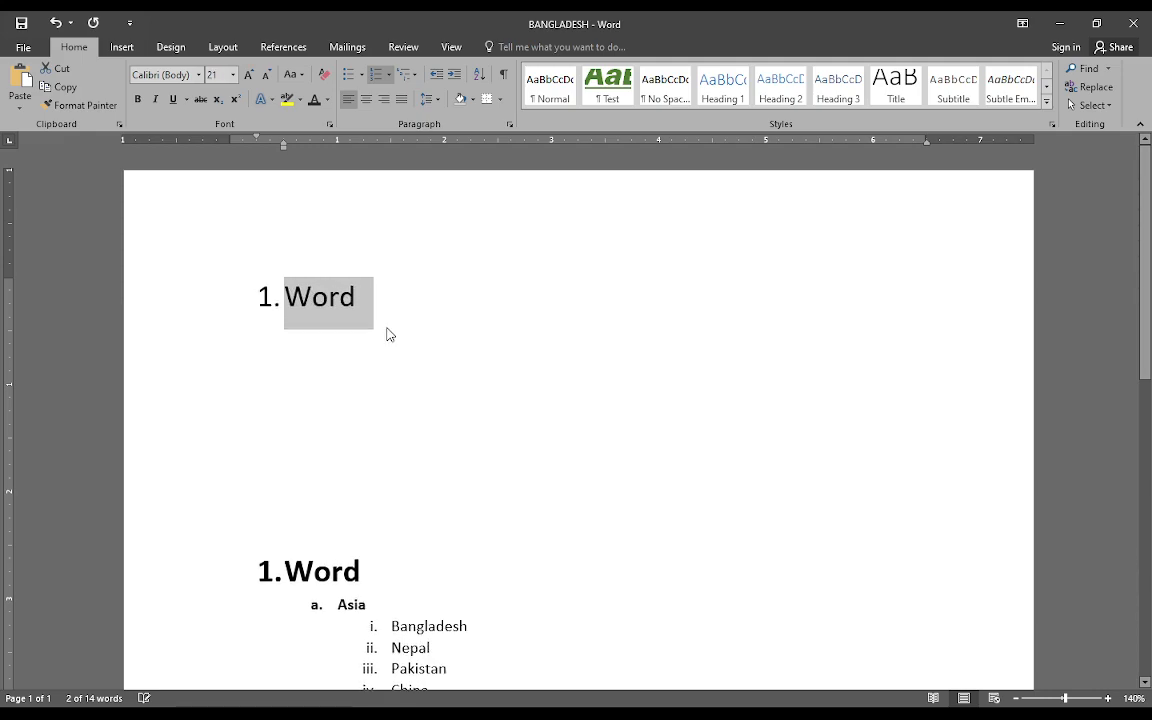
pyautogui.click(420, 316)
pyautogui.moveTo(402, 318); pyautogui.dragTo(250, 304)
pyautogui.click(137, 100)
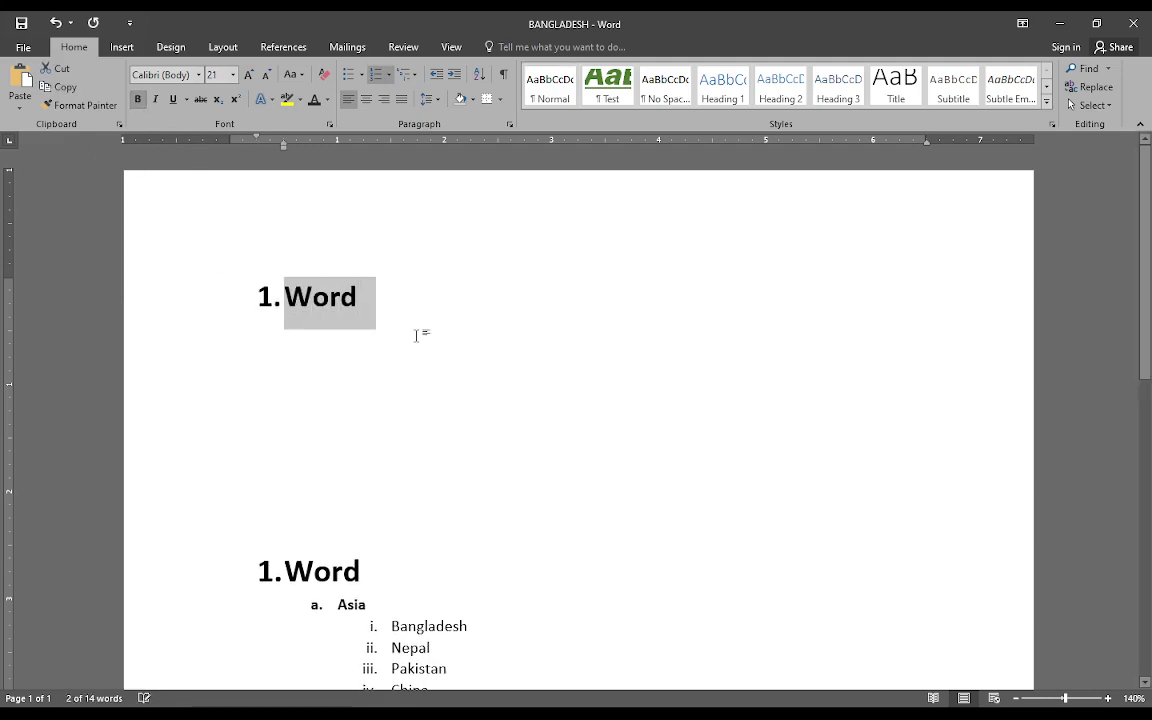
pyautogui.click(396, 311)
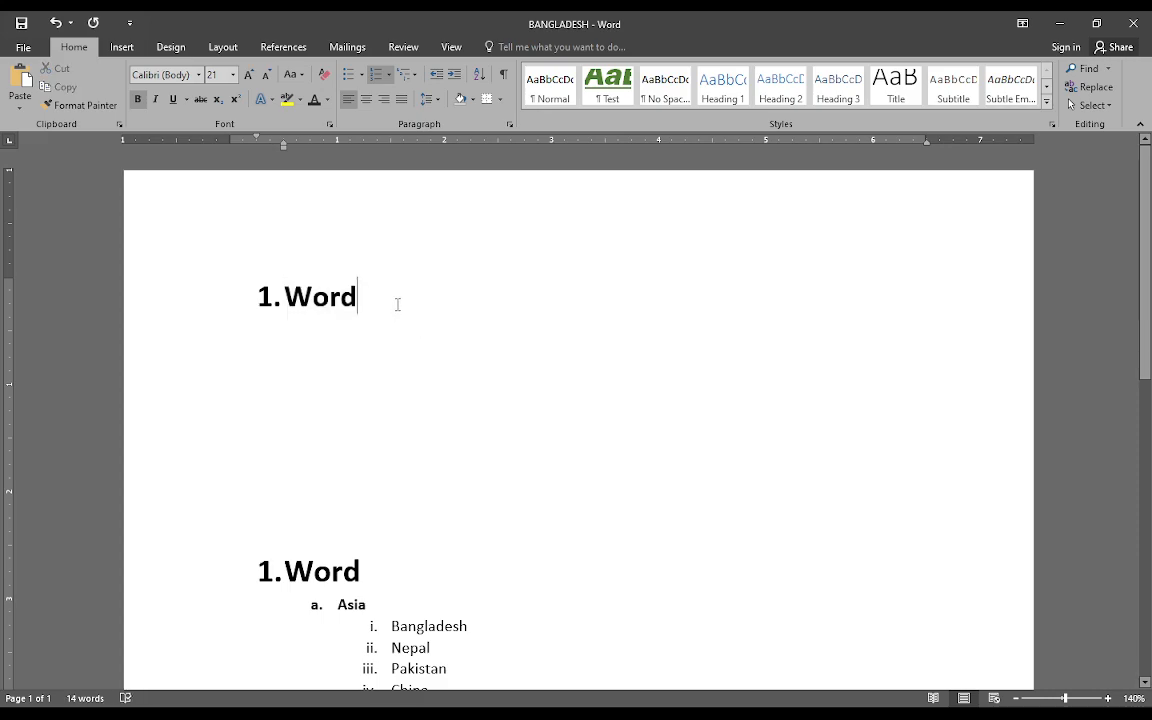
# Add "Asia" as second-level item a under the new Word heading, without bold
pyautogui.press('Return')
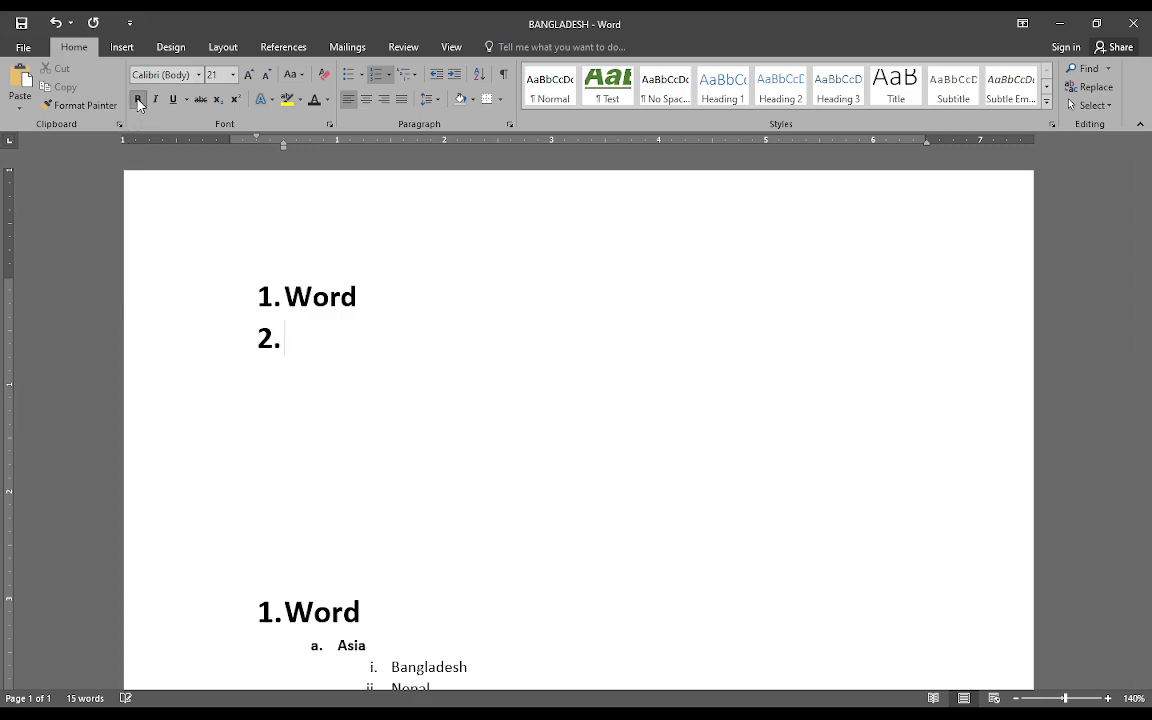
pyautogui.press('Tab')
pyautogui.click(310, 339)
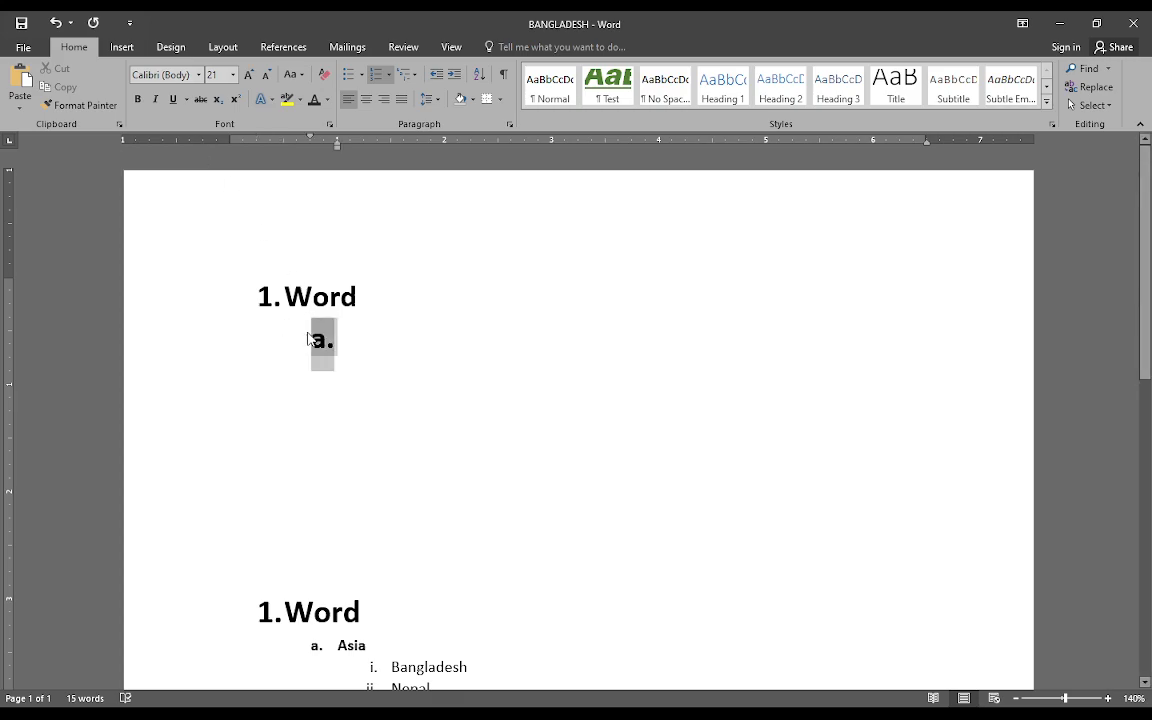
pyautogui.click(137, 99)
pyautogui.click(342, 343)
pyautogui.write('Asia')
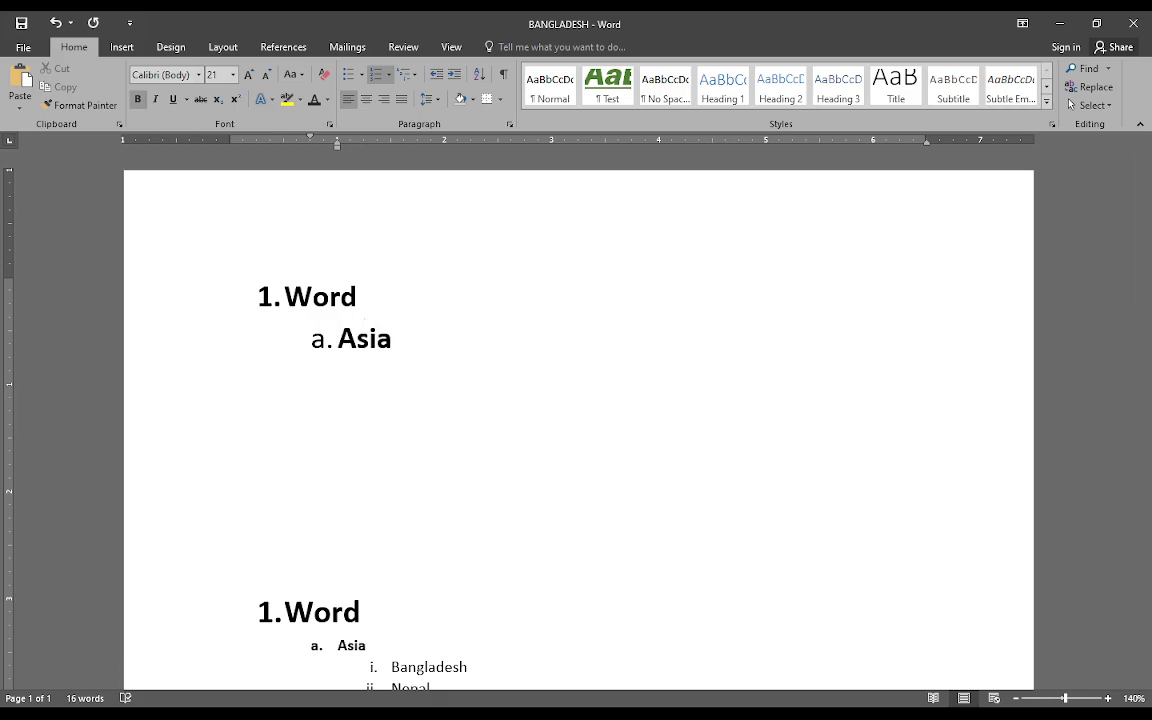
pyautogui.doubleClick(347, 341)
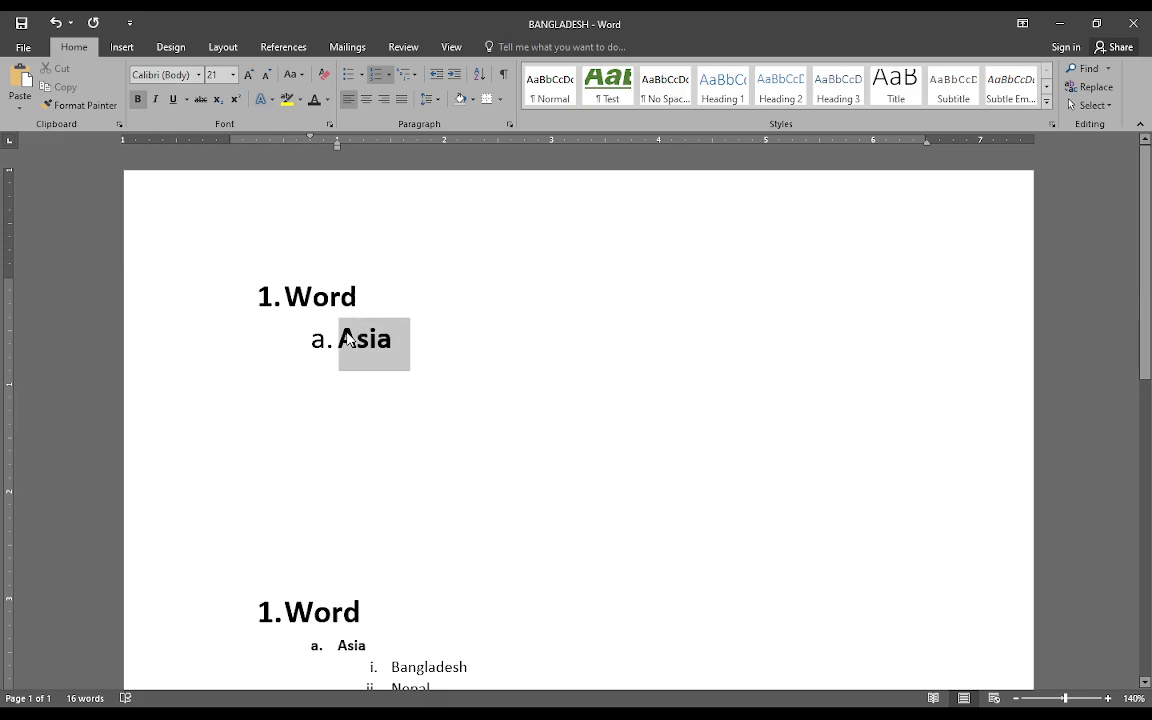
pyautogui.click(140, 100)
pyautogui.click(411, 338)
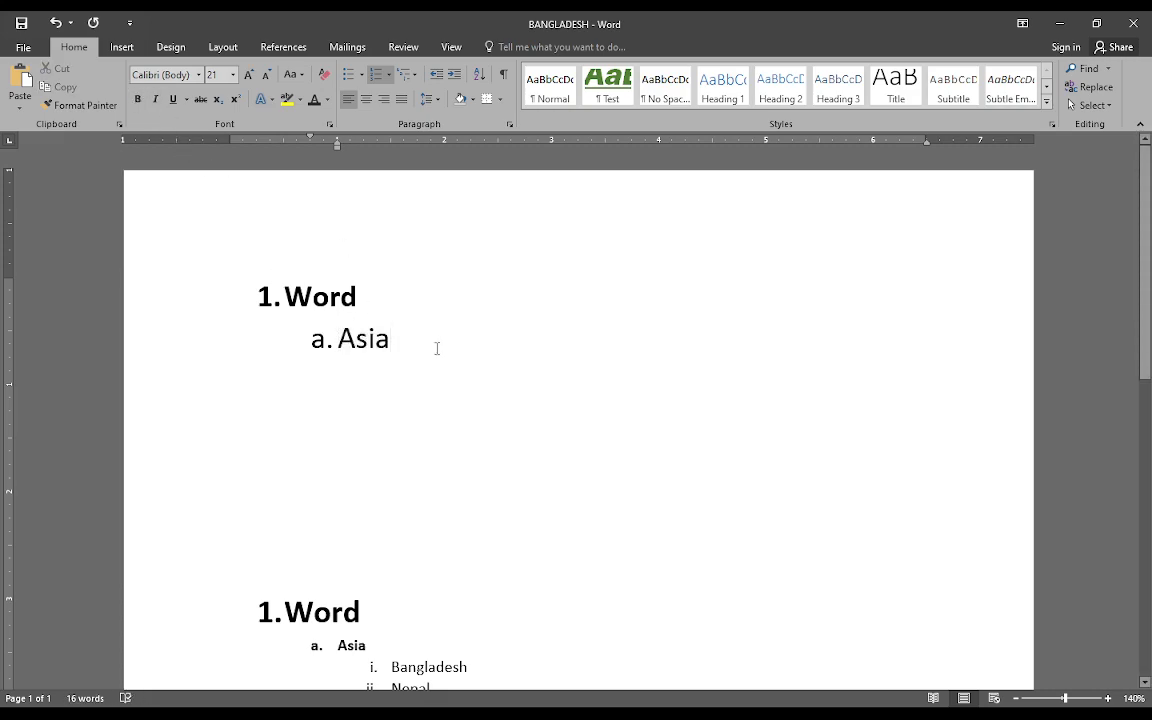
pyautogui.press('Return')
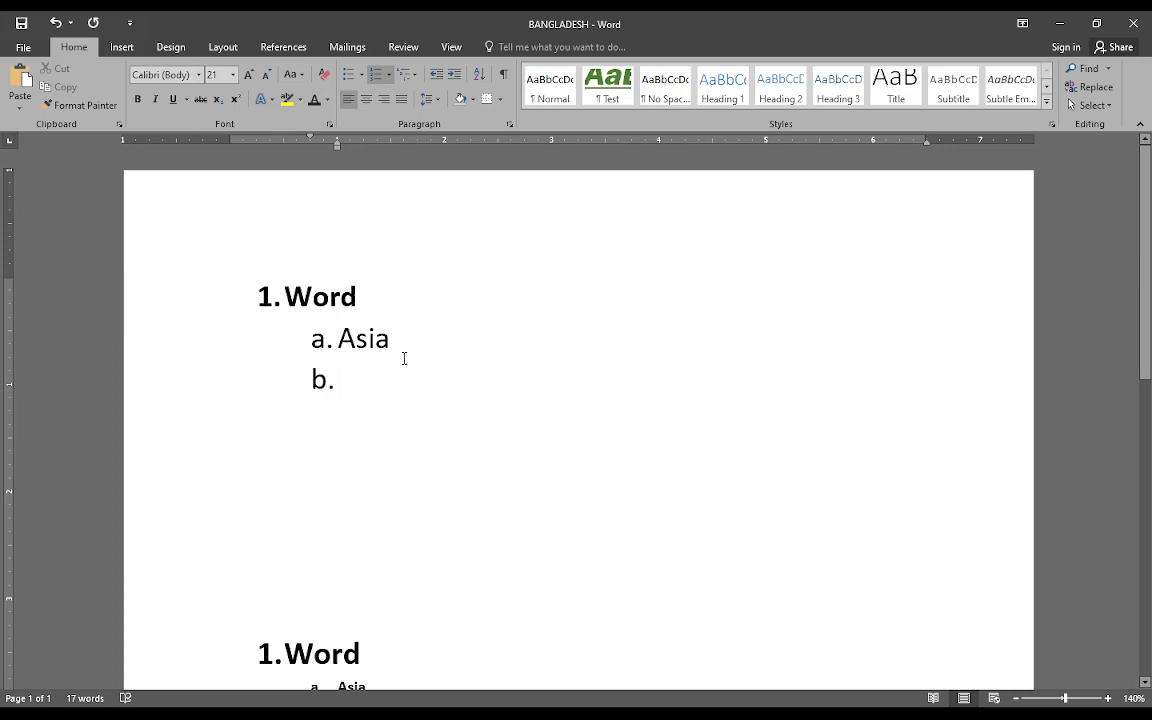
pyautogui.press('Tab')
pyautogui.hotkey('shift', 'Tab')
pyautogui.press('BackSpace')
pyautogui.press('BackSpace')
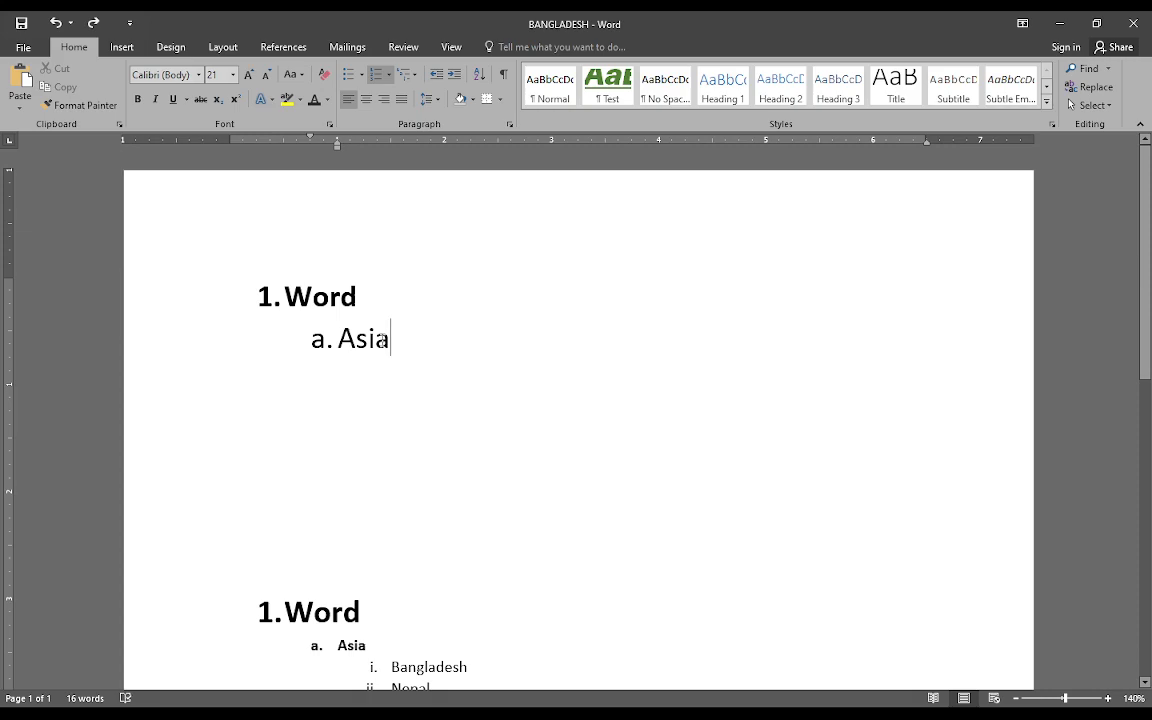
# Remove the Asia text and promote its line back to the first numbering level
pyautogui.doubleClick(331, 341)
pyautogui.write('A')
pyautogui.press('BackSpace')
pyautogui.hotkey('shift', 'Tab')
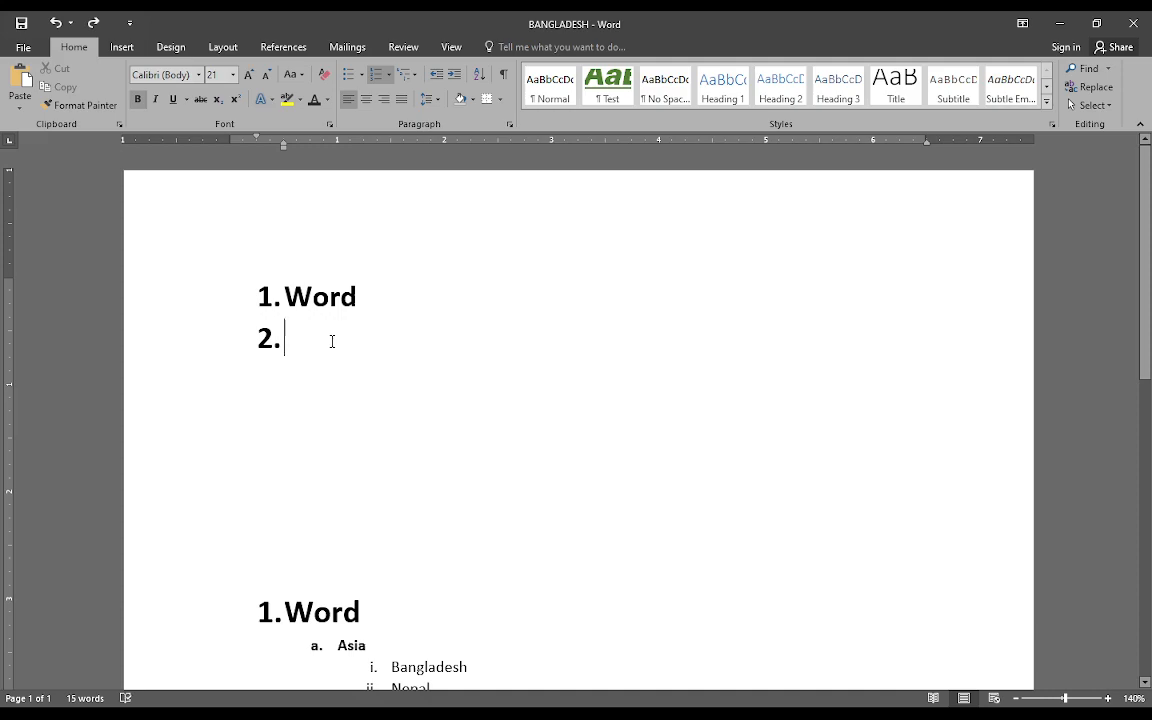
# Add "Asia" as bold second-level item a beneath the new Word heading
pyautogui.hotkey('ctrl', 'z')
pyautogui.press('Return')
pyautogui.press('Tab')
pyautogui.write('Asia')
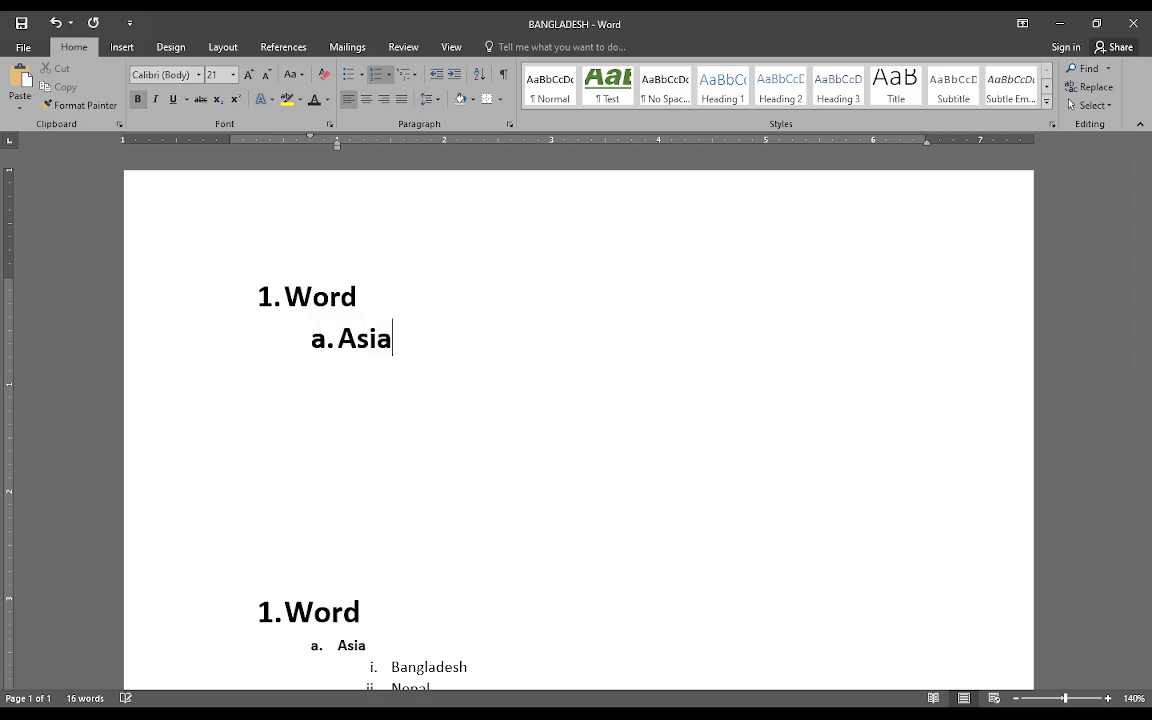
# Paste Bangladesh, Nepal, Pakistan and China as third-level items i to iv under the new Asia item
pyautogui.press('Return')
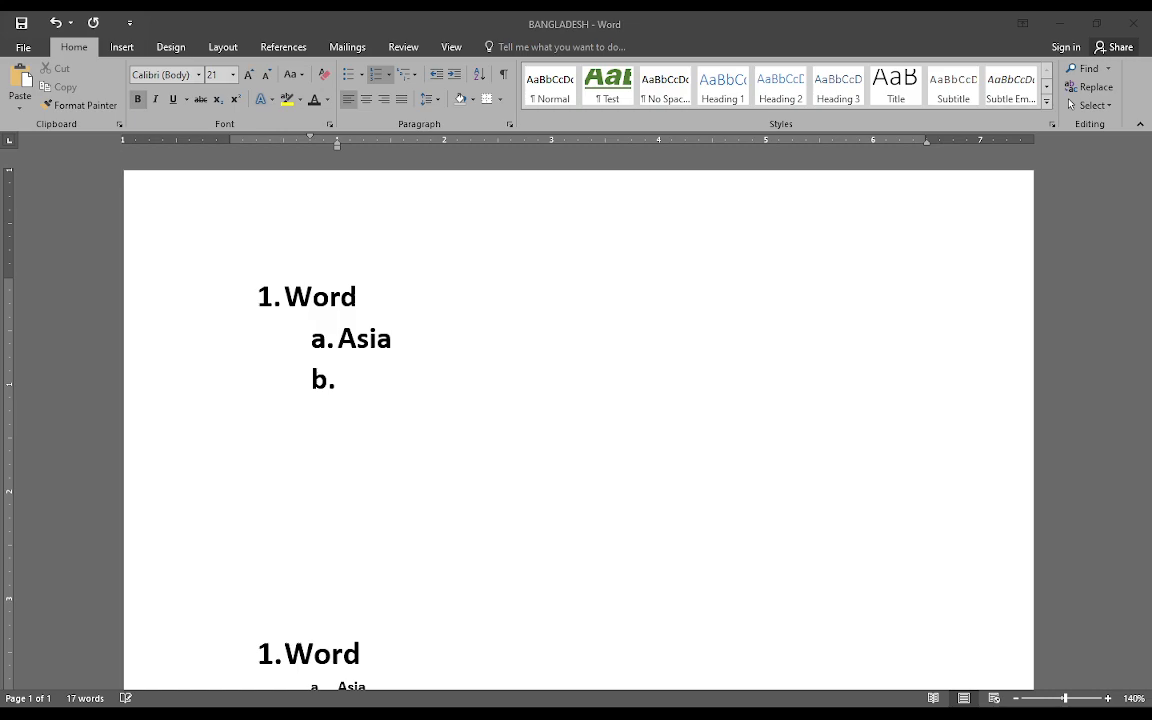
pyautogui.click(463, 527)
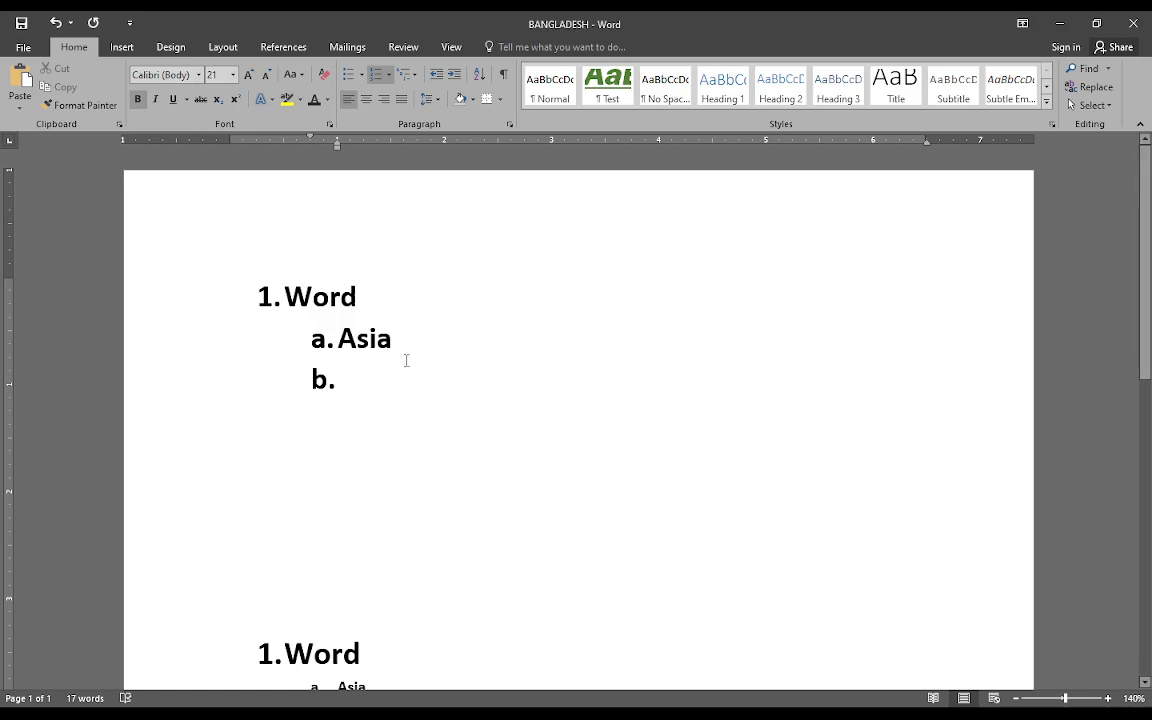
pyautogui.press('Tab')
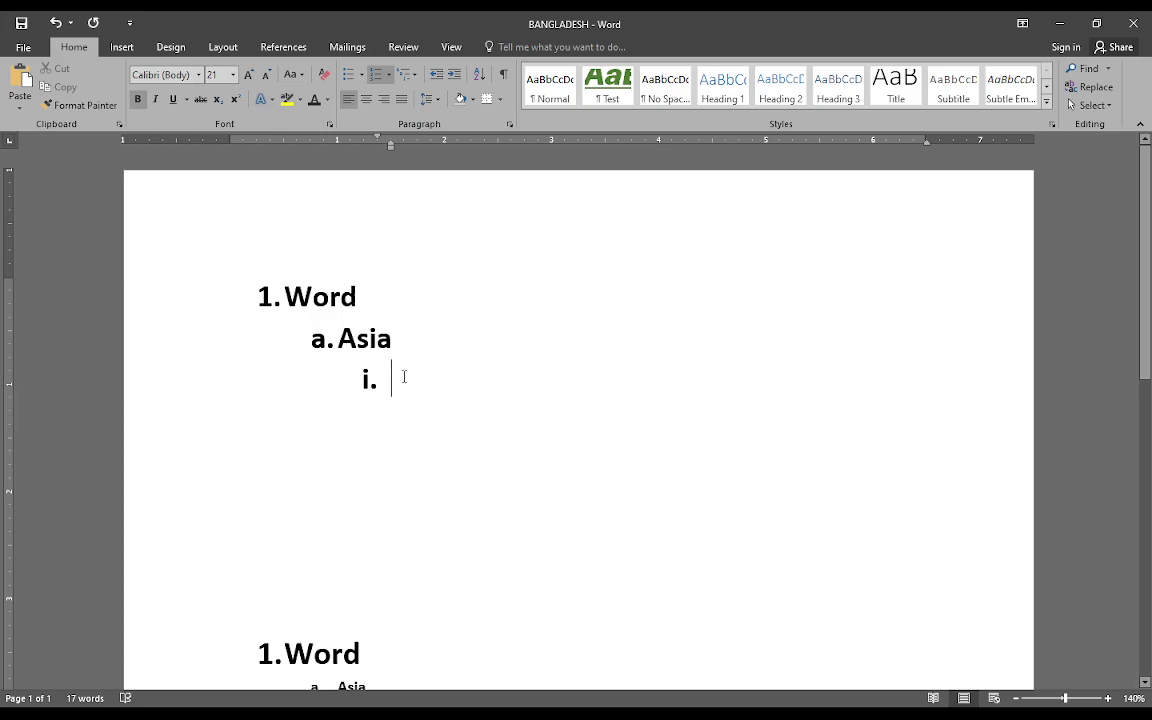
pyautogui.click(695, 696)
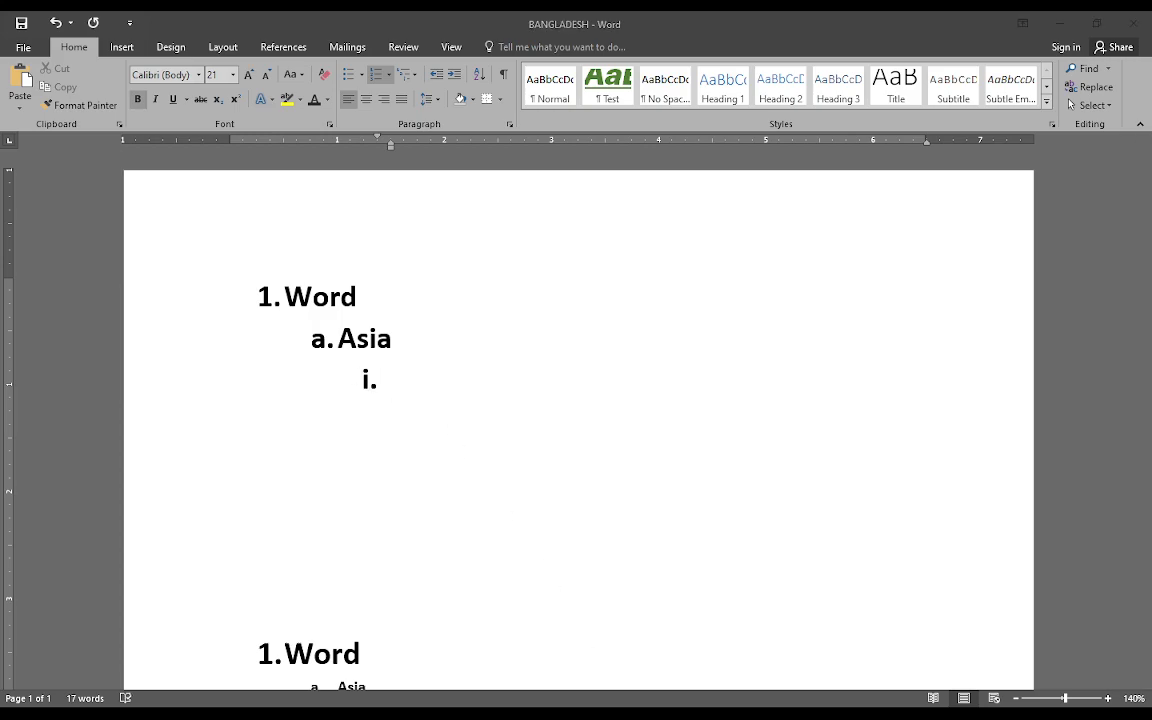
pyautogui.click(525, 383)
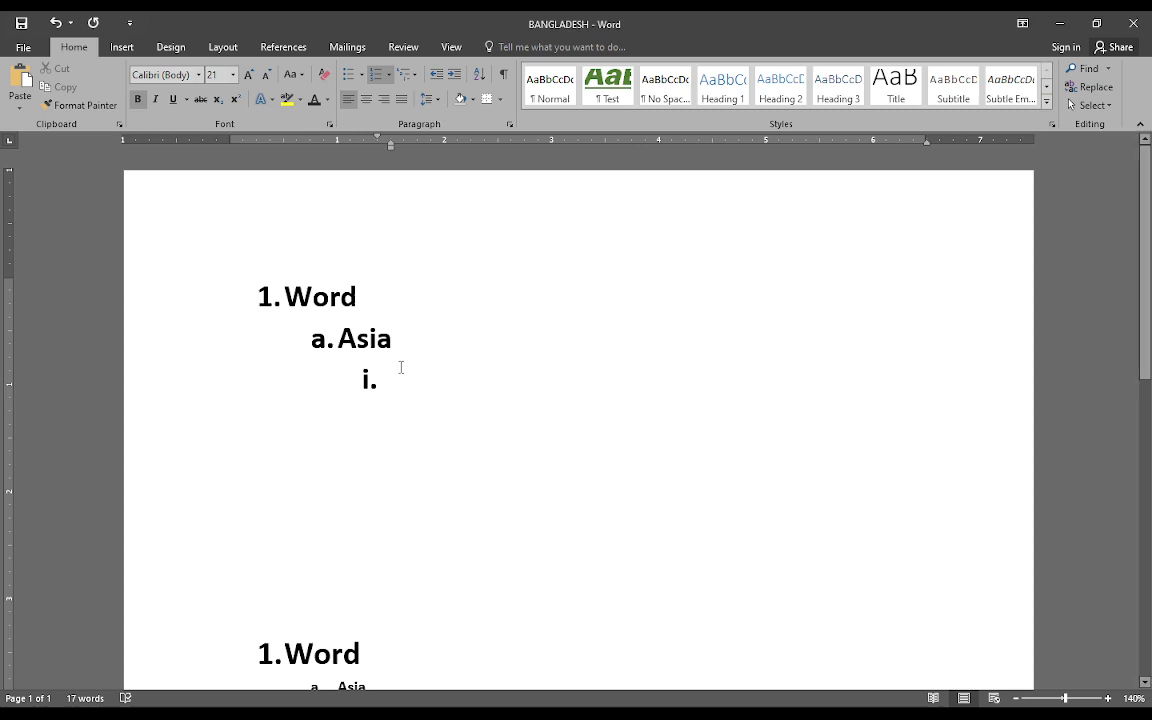
pyautogui.write('Bangladesh Nepal Pakistan China')
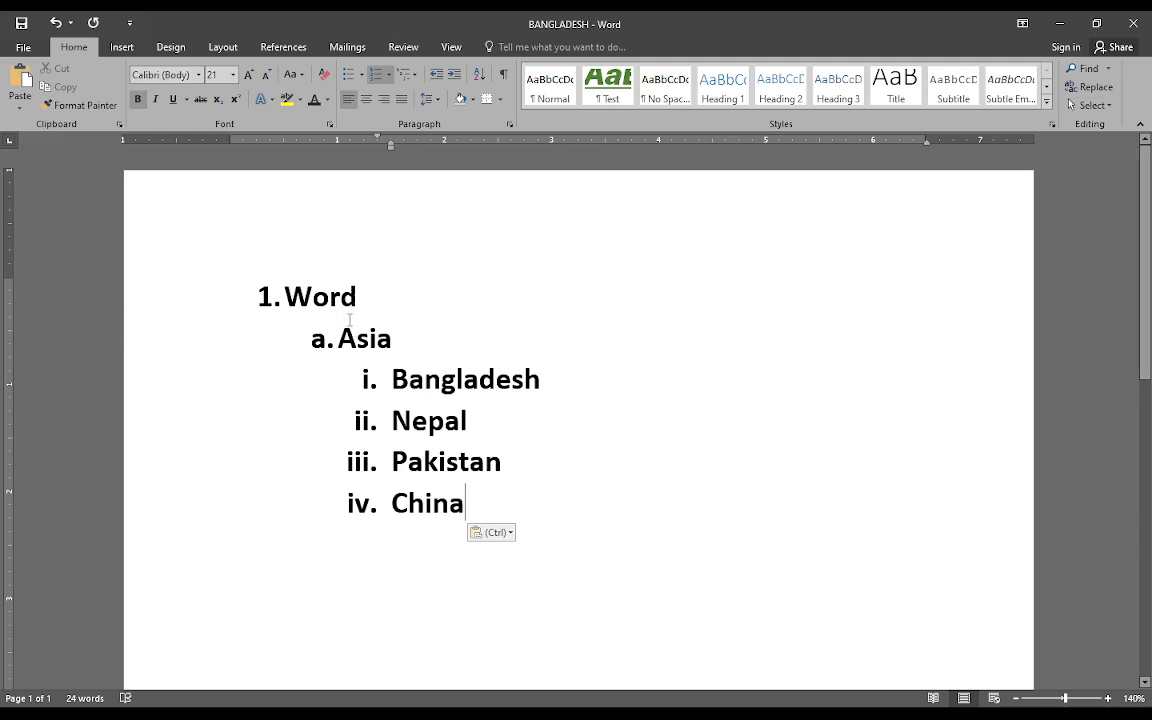
# Remove bold from the four new country items and reduce their font size to match the countries in the lower list
pyautogui.moveTo(469, 507); pyautogui.dragTo(385, 384)
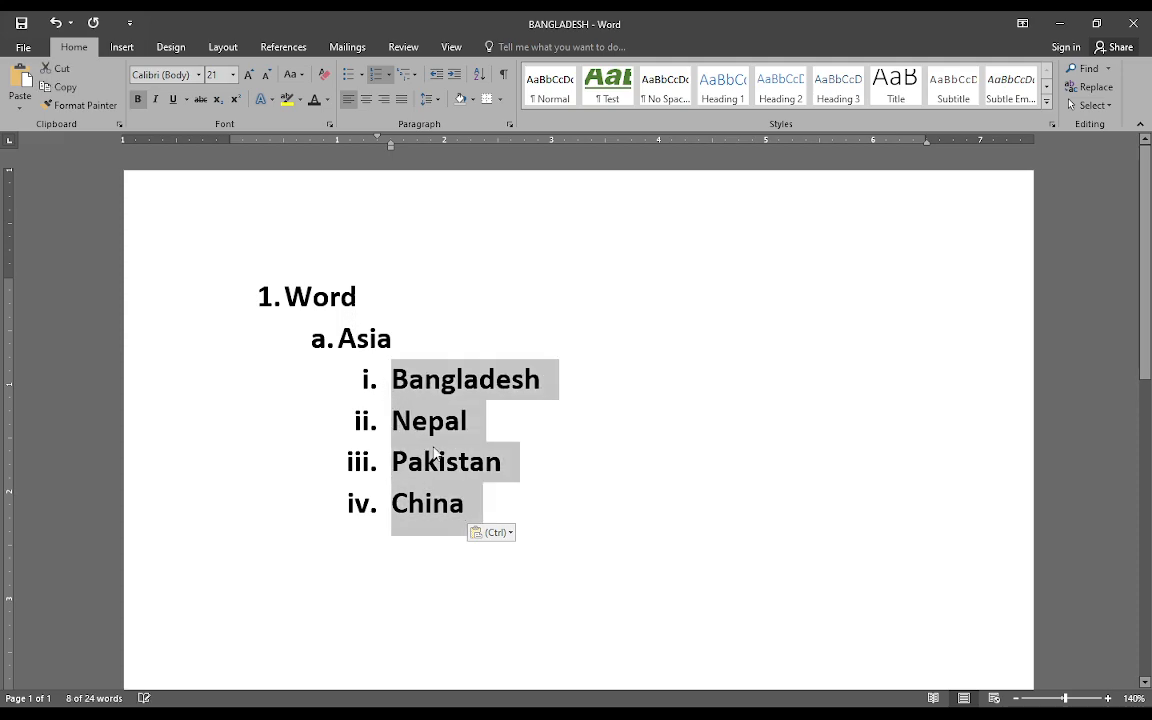
pyautogui.click(233, 76)
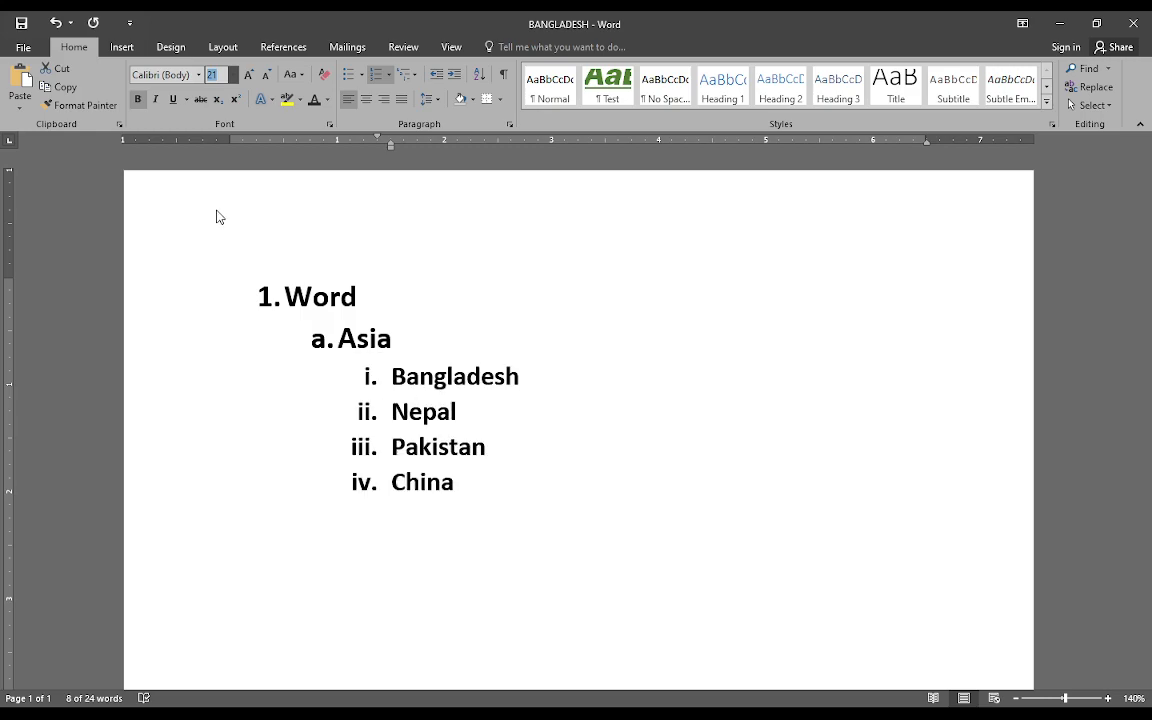
pyautogui.click(218, 137)
pyautogui.click(140, 103)
pyautogui.click(451, 333)
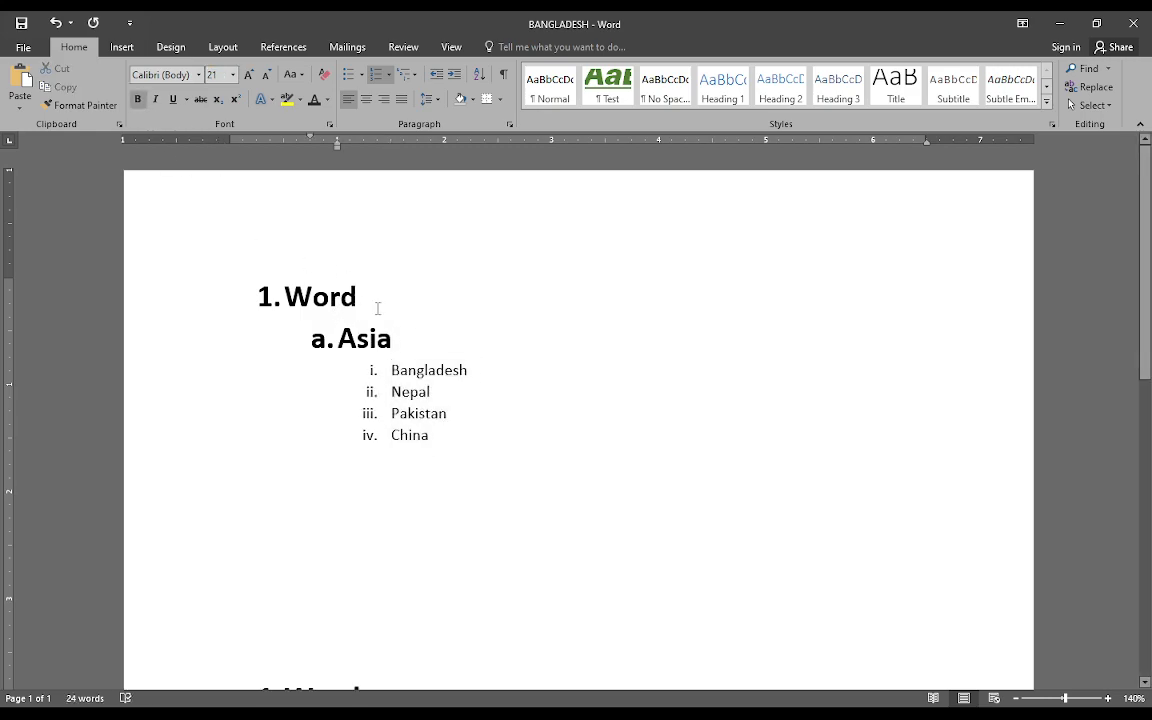
# Remove bold from the new Asia item and set its font size to 18 pt
pyautogui.moveTo(409, 337); pyautogui.dragTo(328, 337)
pyautogui.click(139, 102)
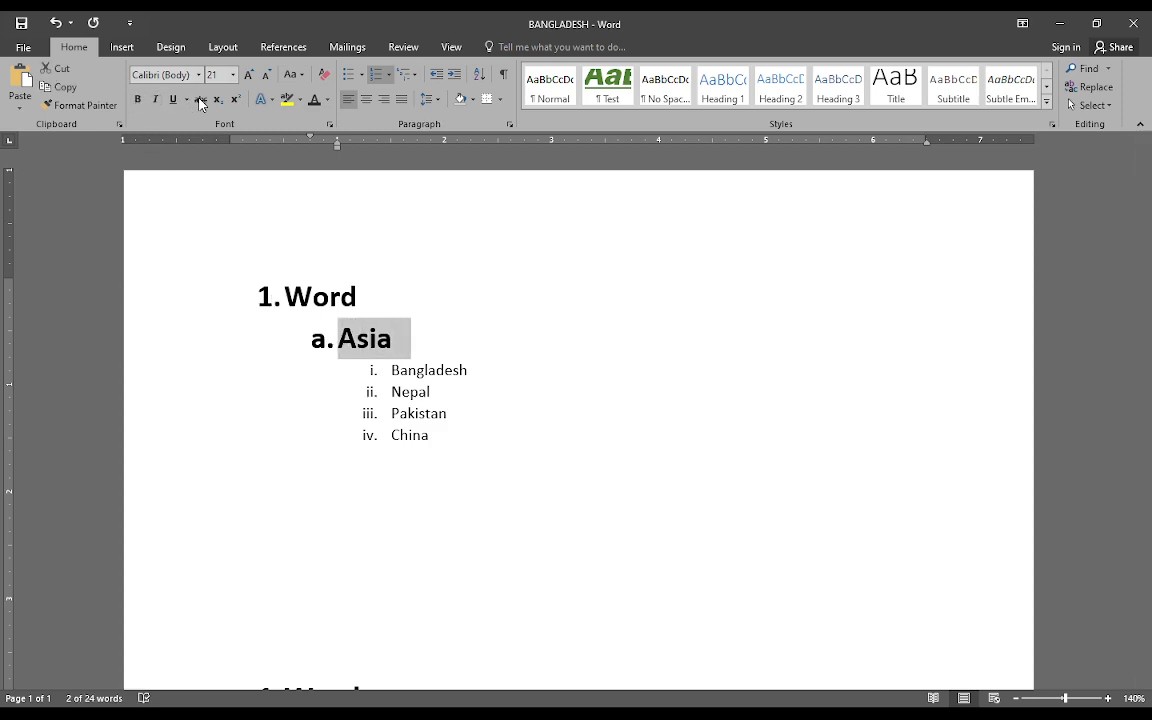
pyautogui.click(234, 76)
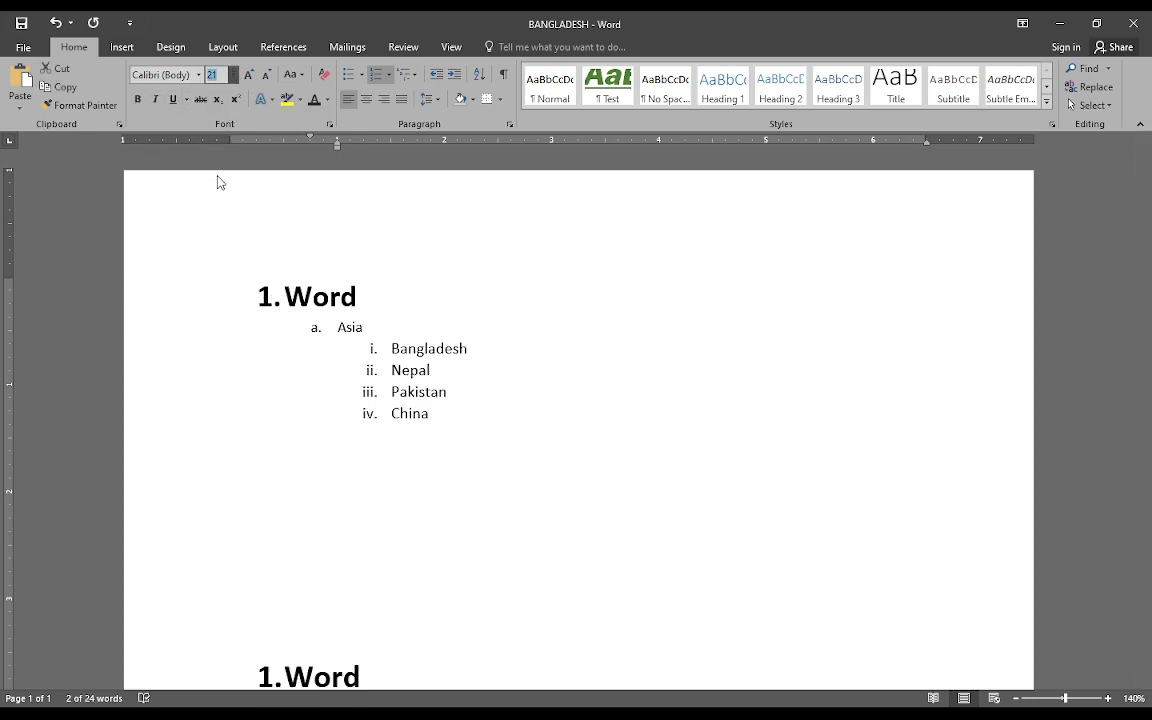
pyautogui.click(228, 210)
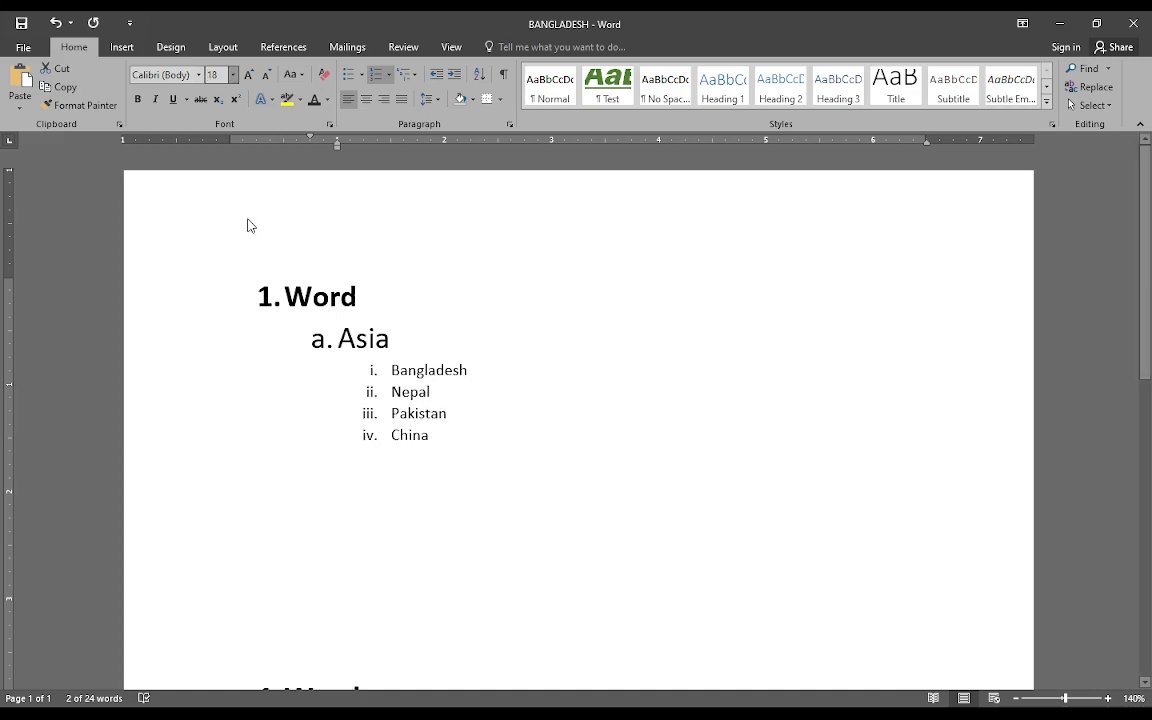
pyautogui.click(381, 307)
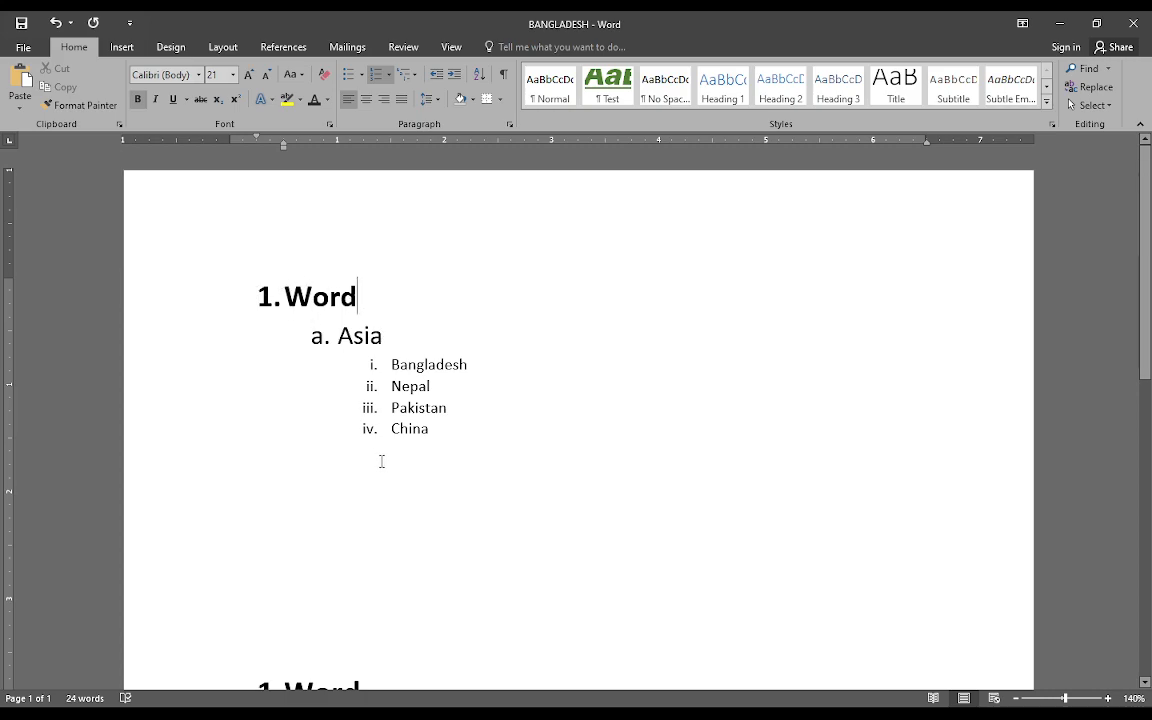
pyautogui.scroll(-3, 381, 461)
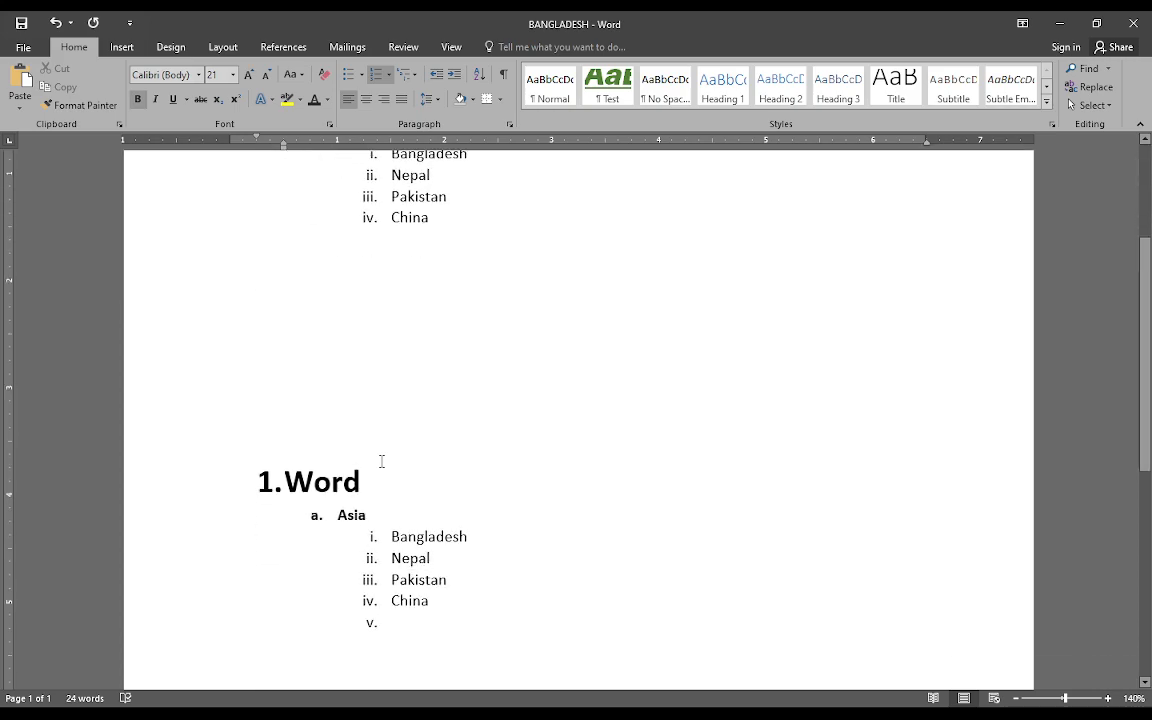
pyautogui.scroll(3, 381, 463)
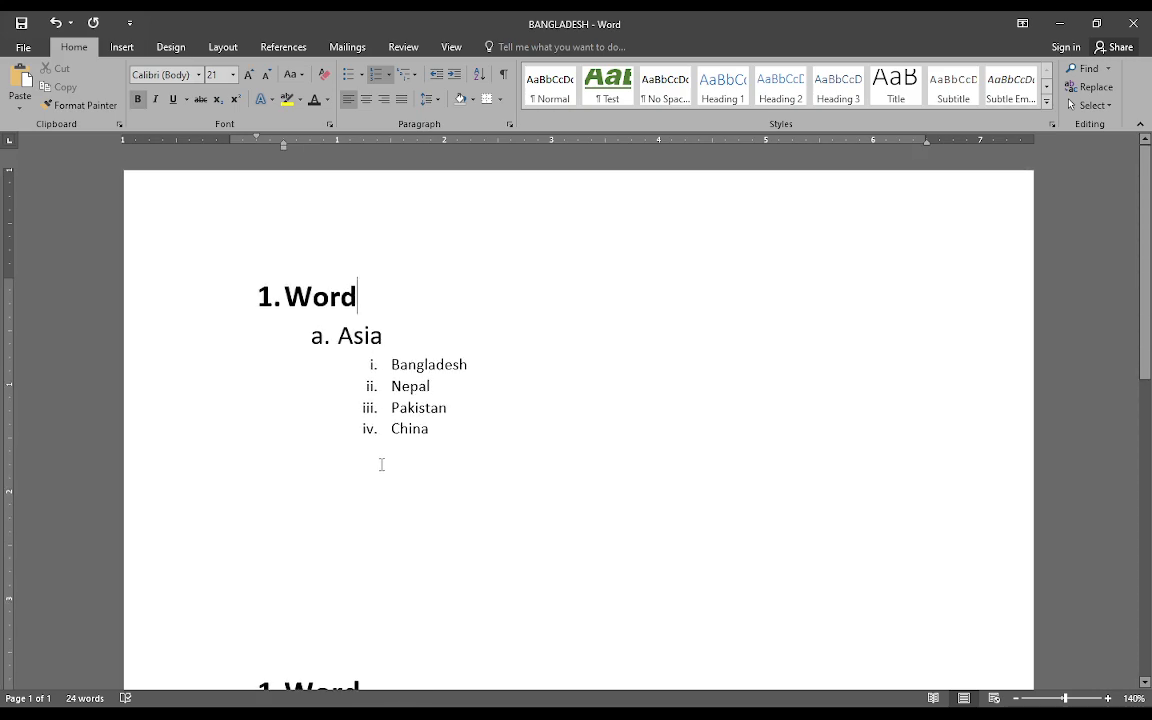